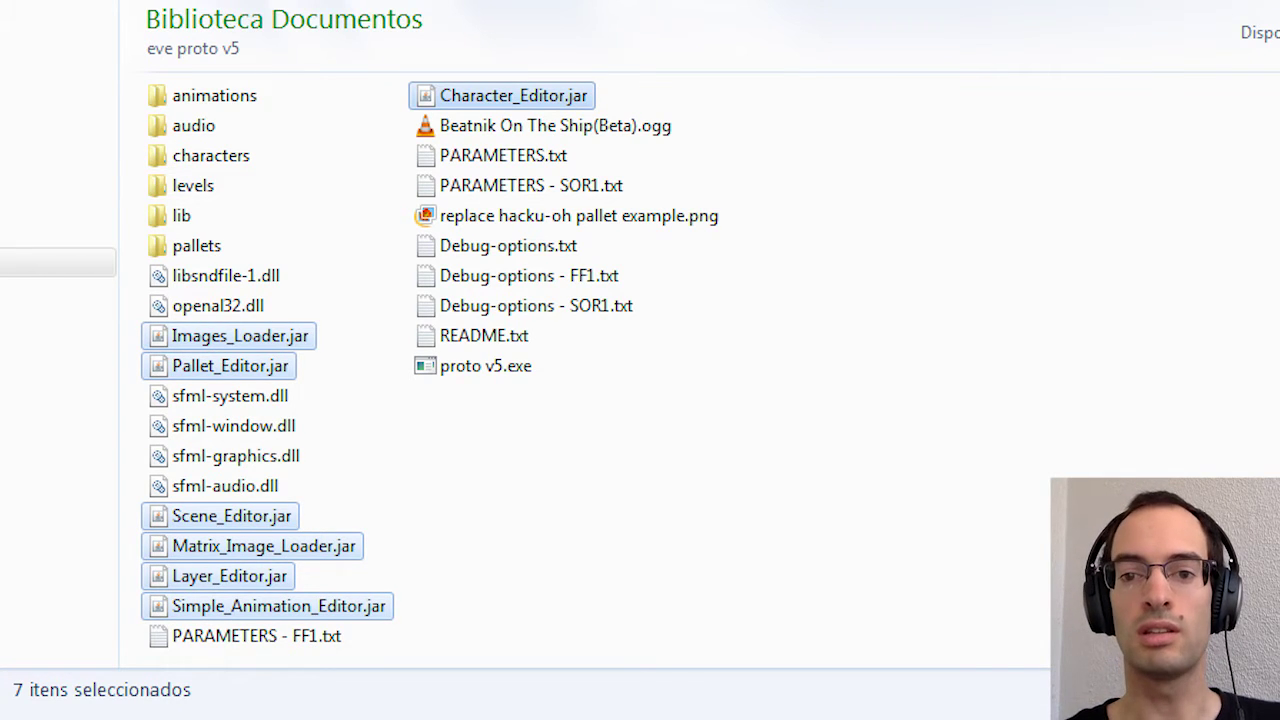
Step: Launch proto v5.exe from the eve proto v5 folder in debugging mode
{"action": "double_click", "coordinate": [485, 365]}
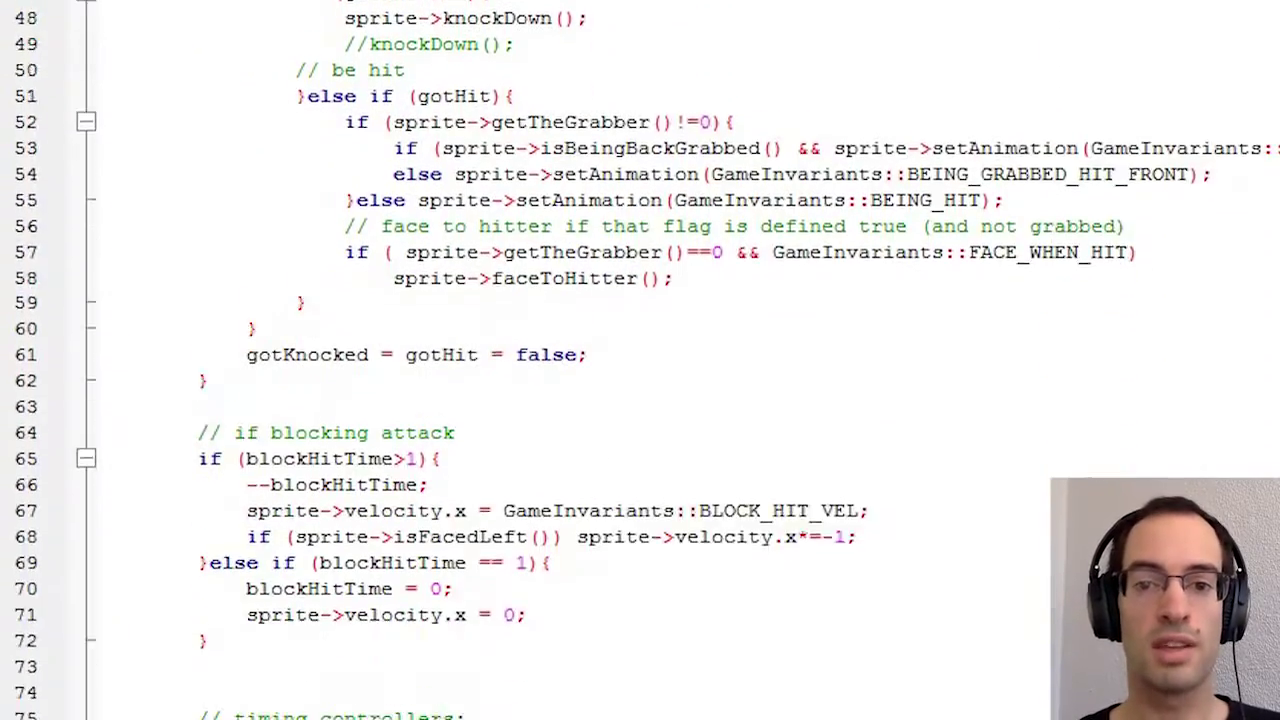
{"action": "scroll", "coordinate": [640, 360], "scroll_direction": "down", "scroll_amount": 20}
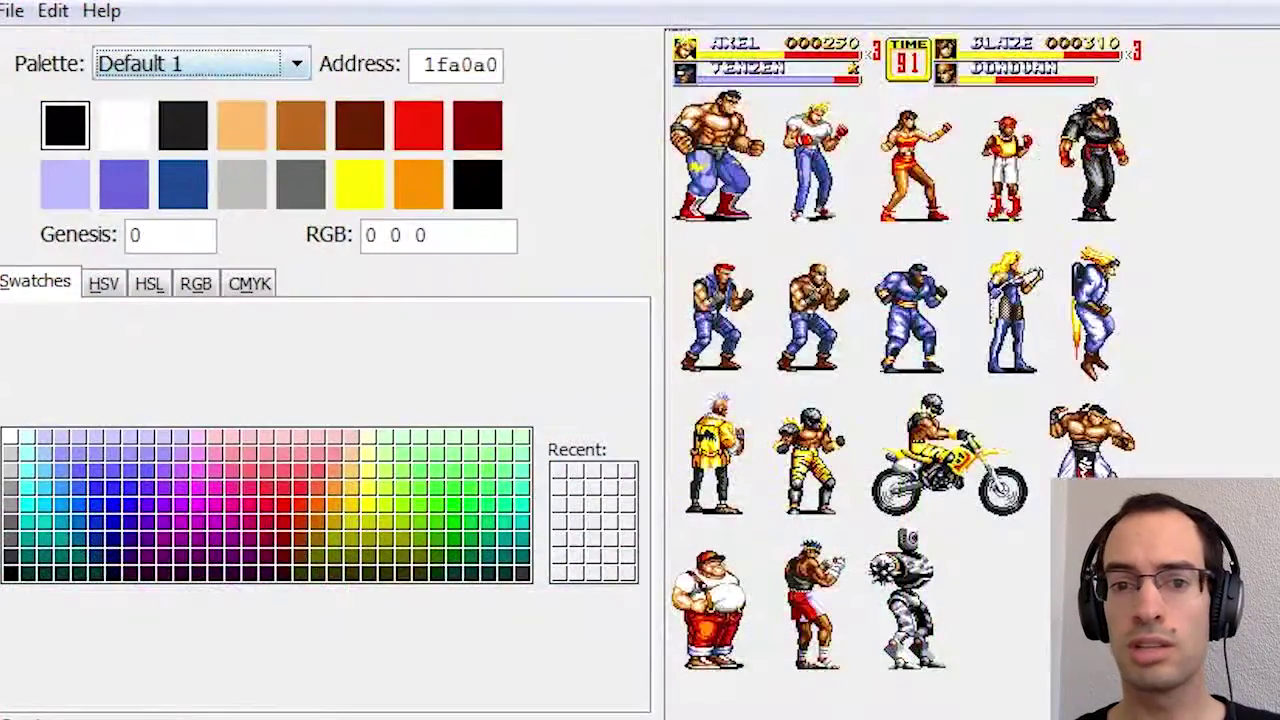
Step: Cycle sprites through the default palettes, switch to voice Bank 4, and inspect voice 3
{"action": "key", "text": "Down"}
{"action": "key", "text": "Down"}
{"action": "key", "text": "Down"}
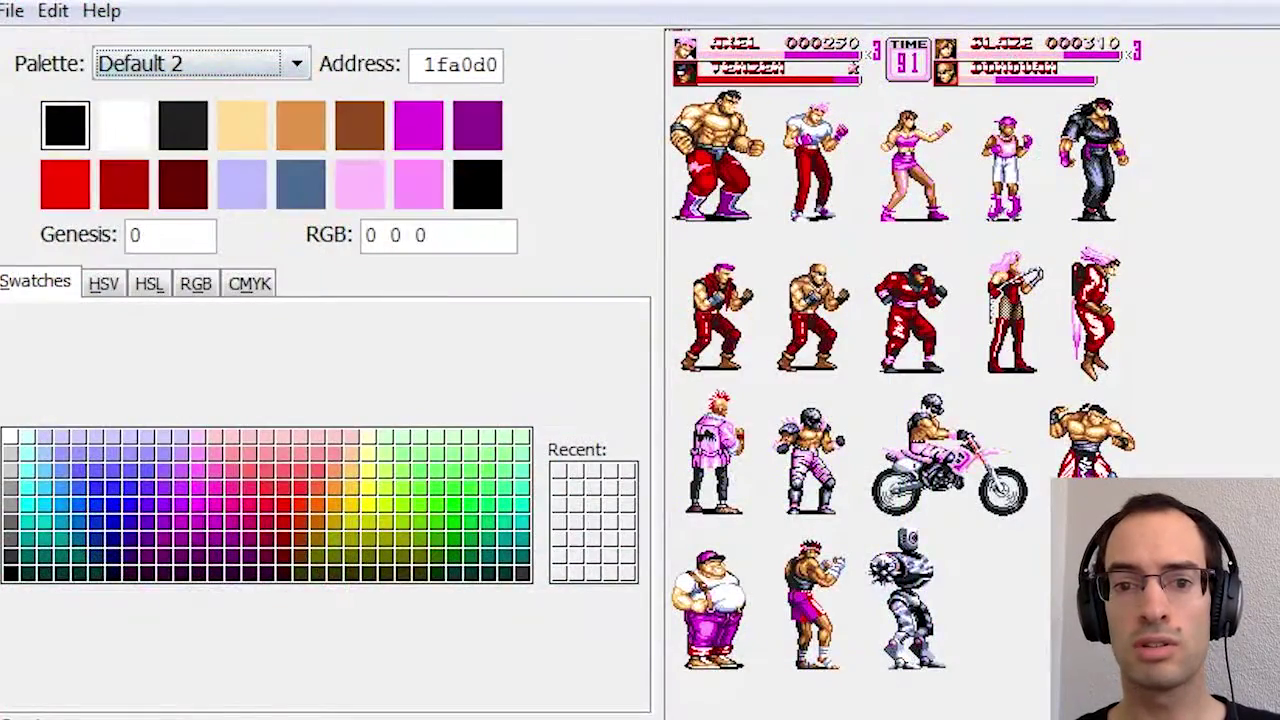
{"action": "key", "text": "Down"}
{"action": "key", "text": "Down"}
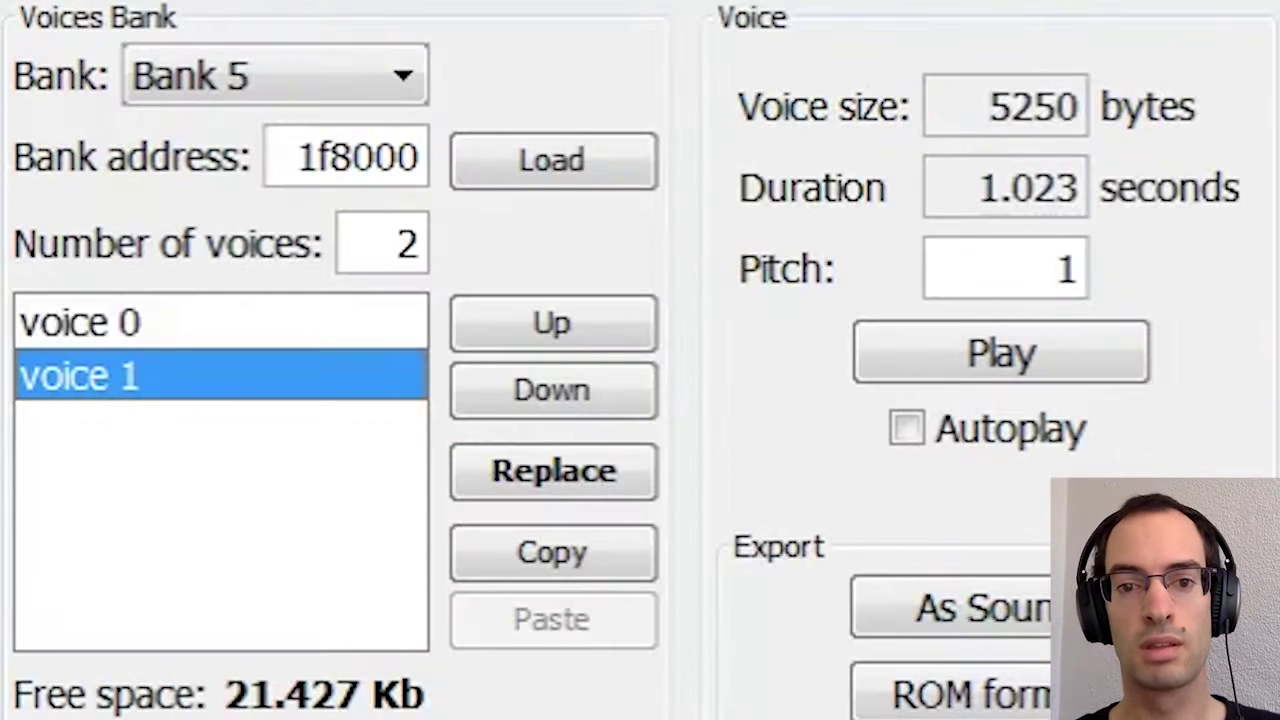
{"action": "key", "text": "Up"}
{"action": "key", "text": "alt+Down"}
{"action": "key", "text": "Up"}
{"action": "key", "text": "Return"}
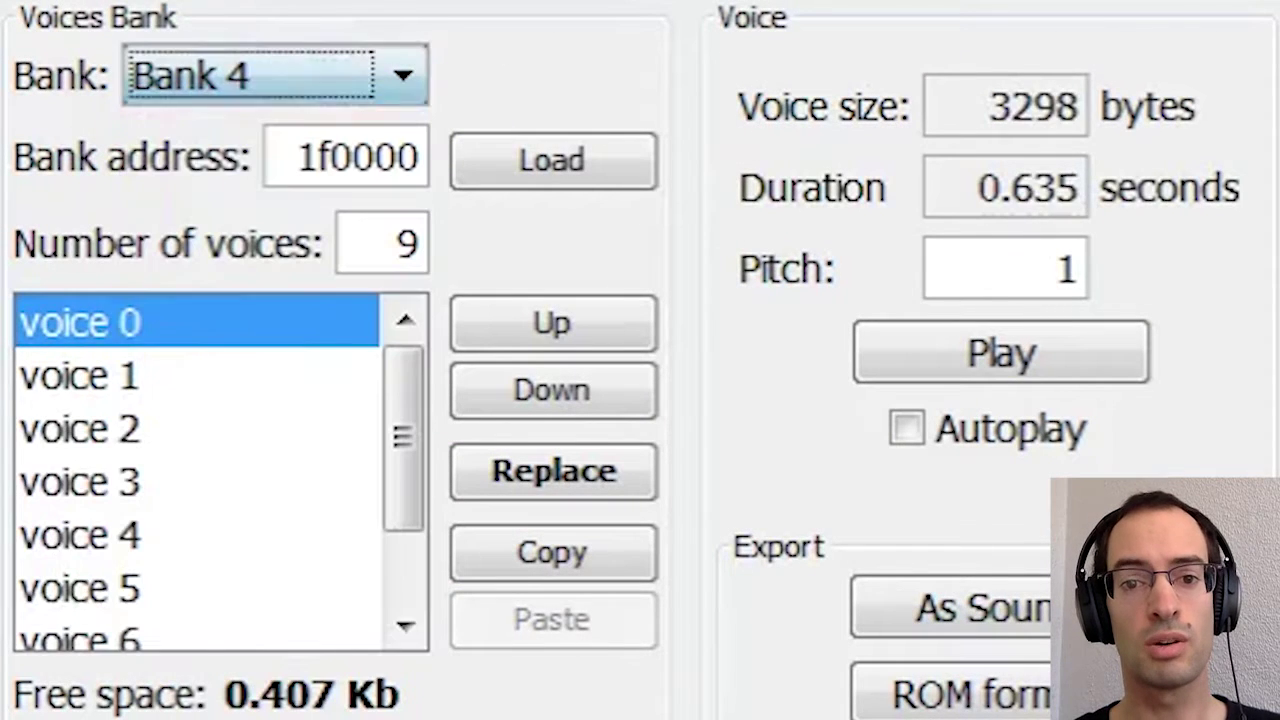
{"action": "left_click", "coordinate": [80, 481]}
Step: Inspect voices 4 and 5, then step Adam's animations on to 39 - Back attack
{"action": "left_click", "coordinate": [80, 535]}
{"action": "left_click", "coordinate": [80, 588]}
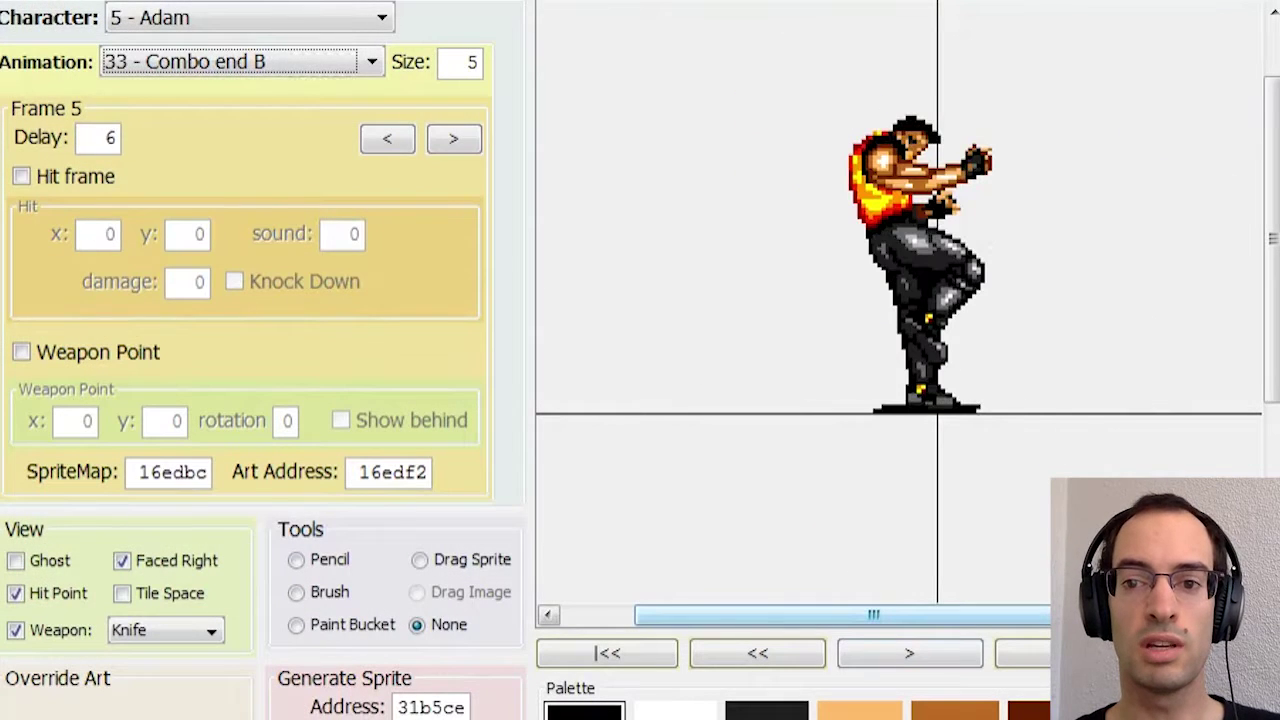
{"action": "key", "text": "Down"}
{"action": "key", "text": "Down"}
{"action": "key", "text": "Down"}
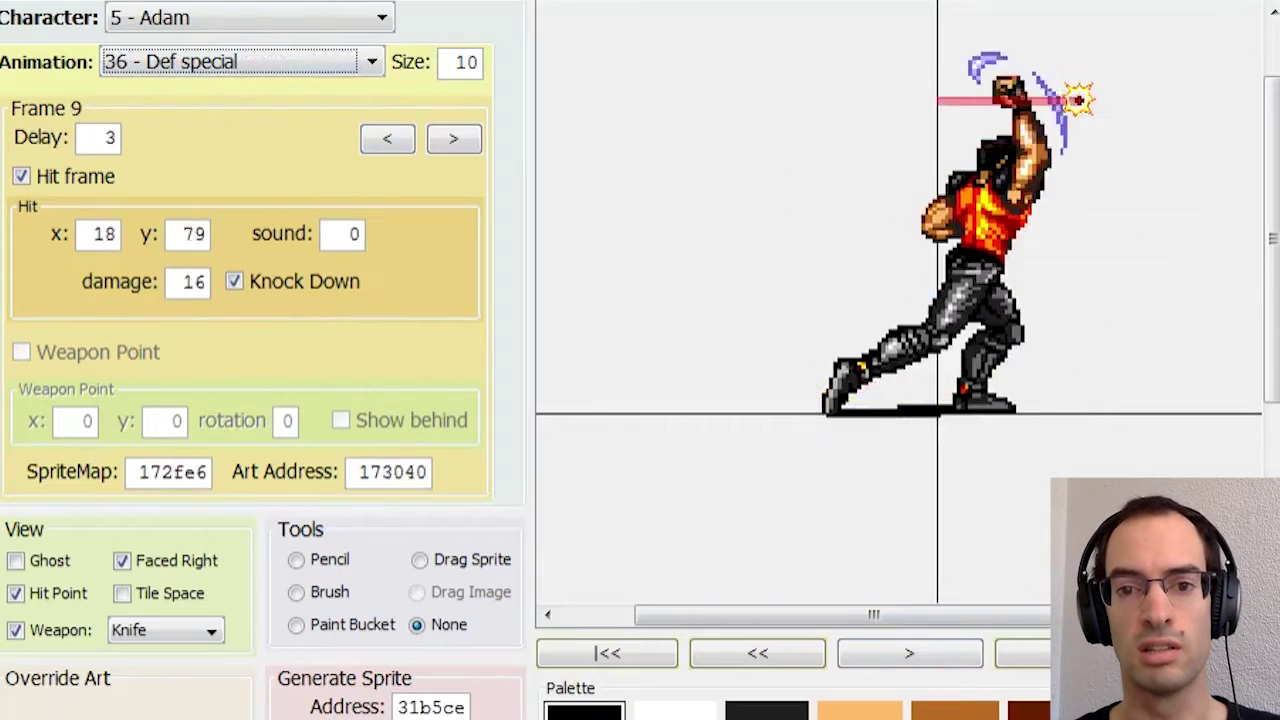
{"action": "key", "text": "Down"}
{"action": "key", "text": "Down"}
{"action": "key", "text": "Down"}
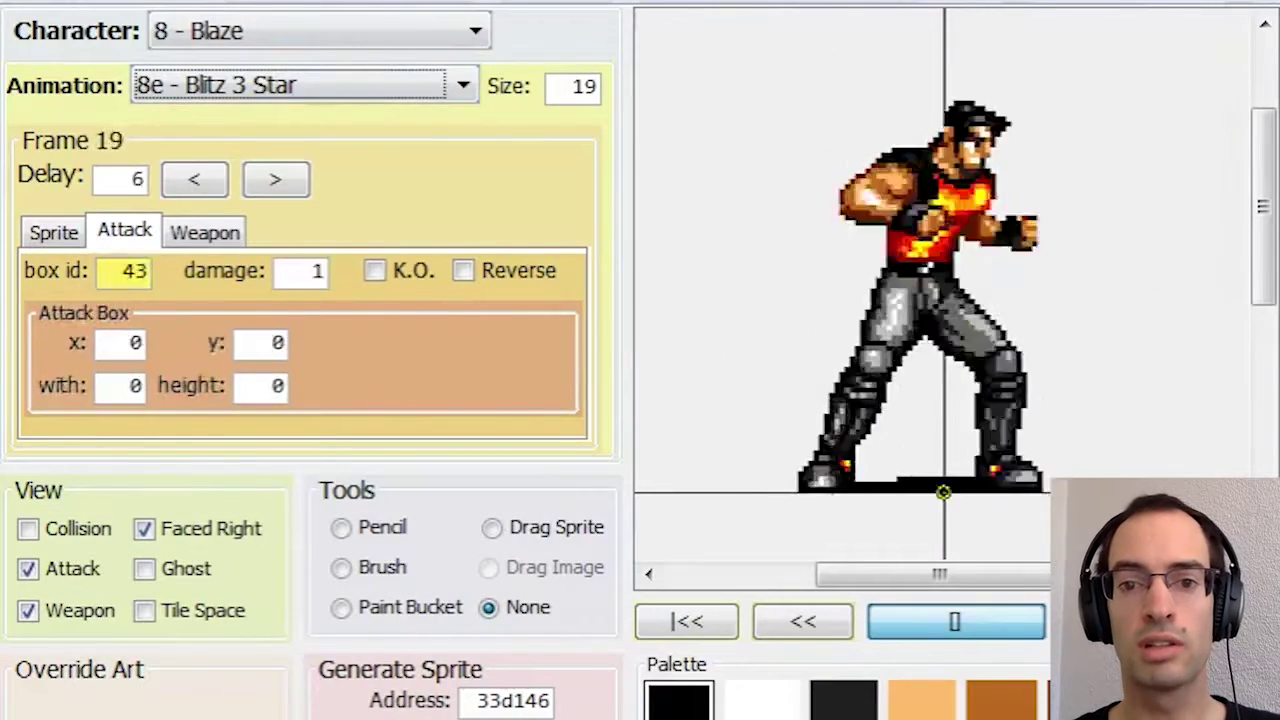
Step: Pick Blaze's 5a - Grab forward attack, then step through 5c to 5e - Def Special
{"action": "left_click", "coordinate": [314, 88]}
{"action": "scroll", "coordinate": [315, 262], "scroll_direction": "up", "scroll_amount": 4}
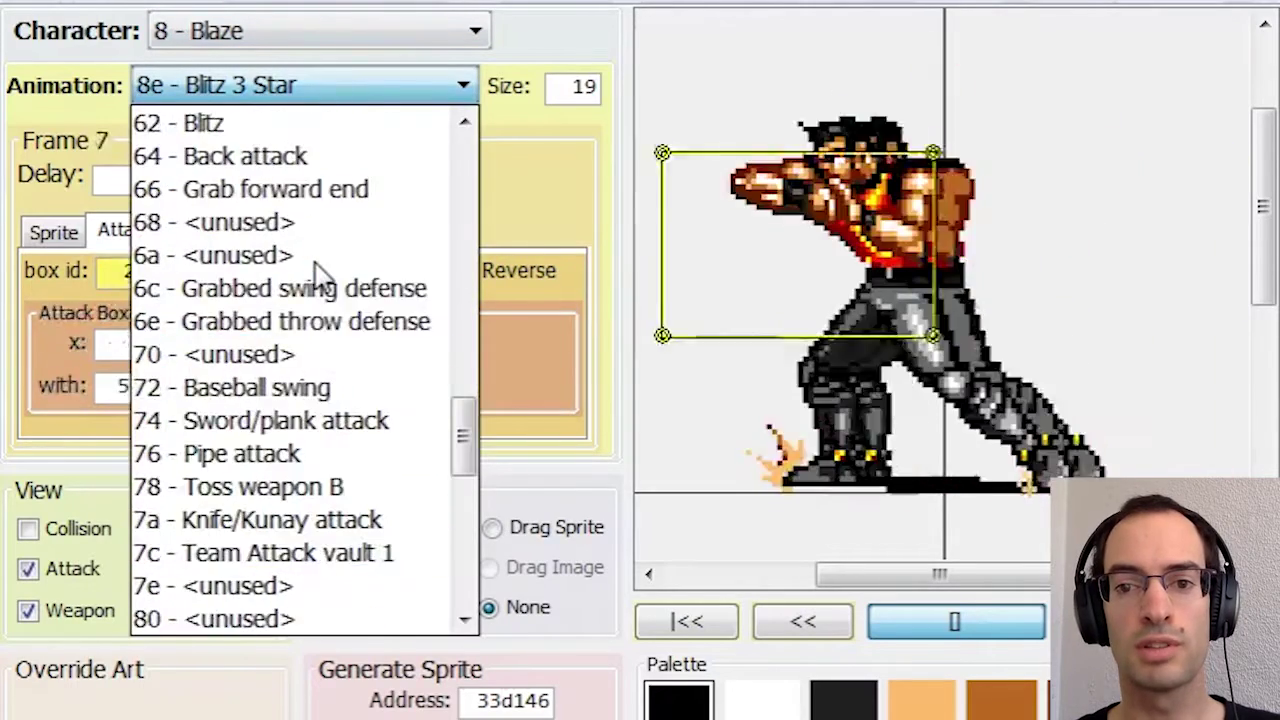
{"action": "scroll", "coordinate": [315, 262], "scroll_direction": "up", "scroll_amount": 2}
{"action": "left_click", "coordinate": [331, 189]}
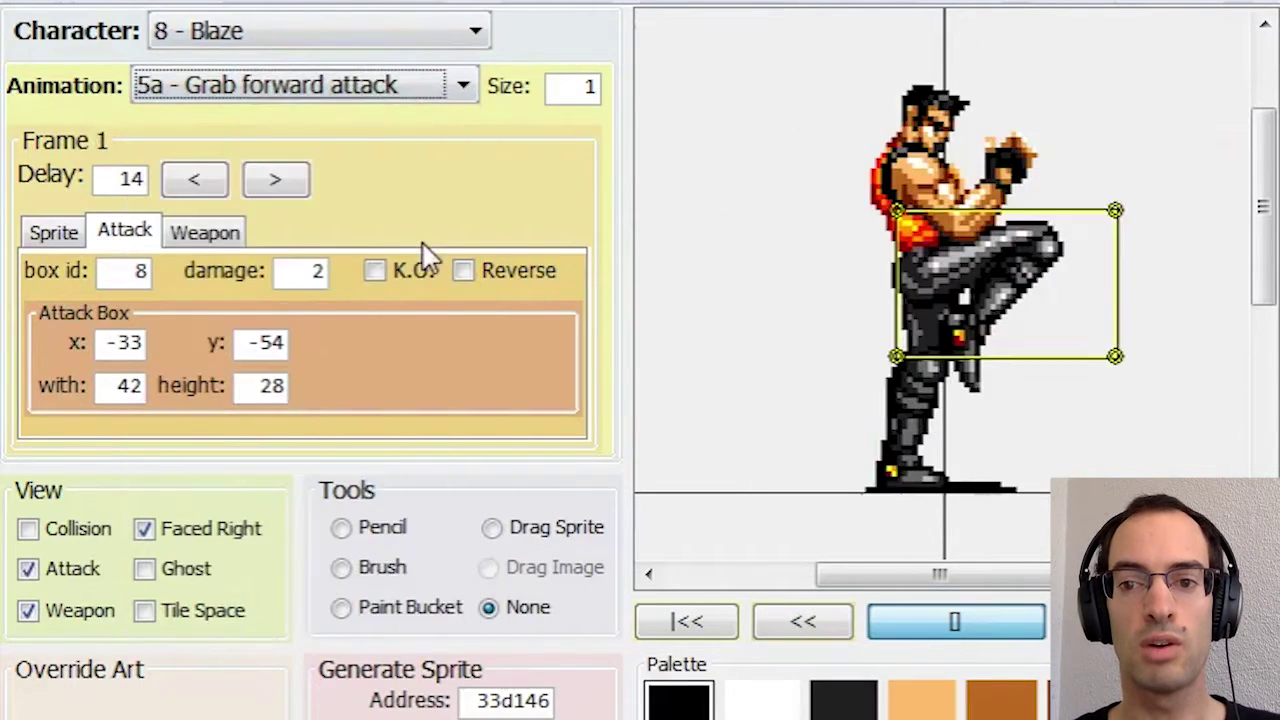
{"action": "key", "text": "Down"}
{"action": "key", "text": "Down"}
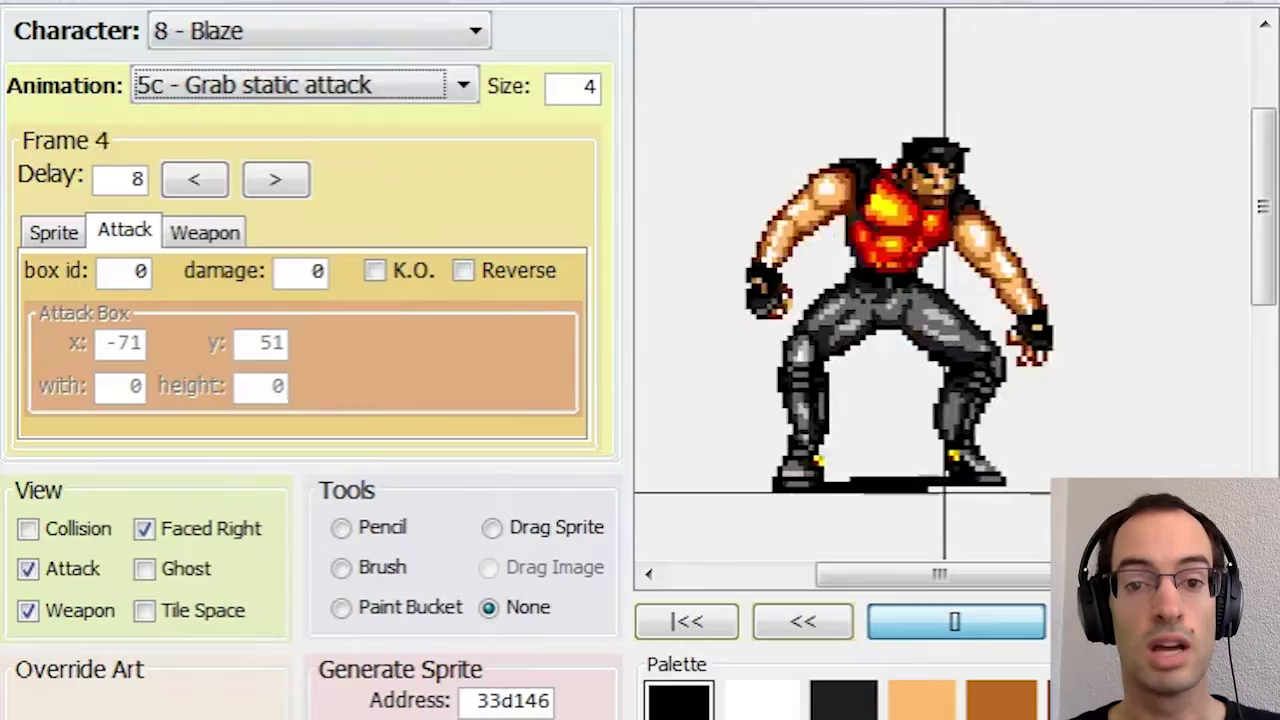
{"action": "key", "text": "Down"}
{"action": "key", "text": "Down"}
{"action": "key", "text": "Down"}
{"action": "key", "text": "Down"}
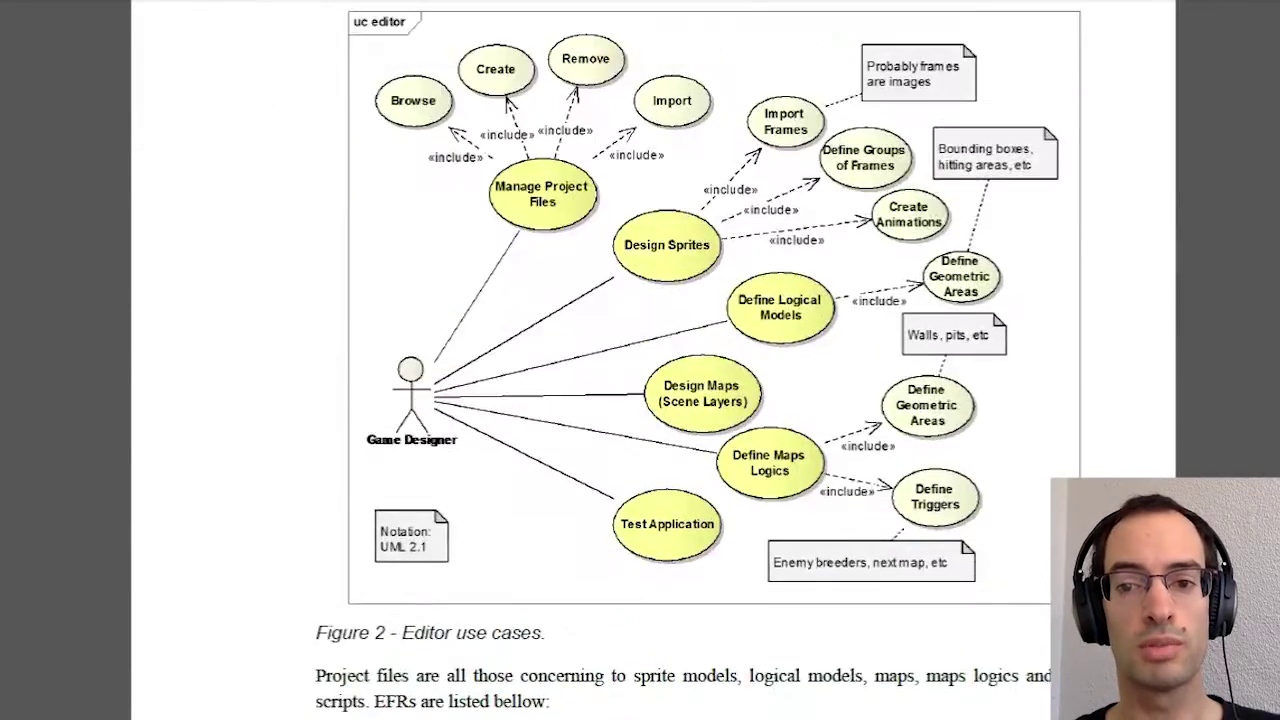
{"action": "scroll", "coordinate": [650, 360], "scroll_direction": "down", "scroll_amount": 20}
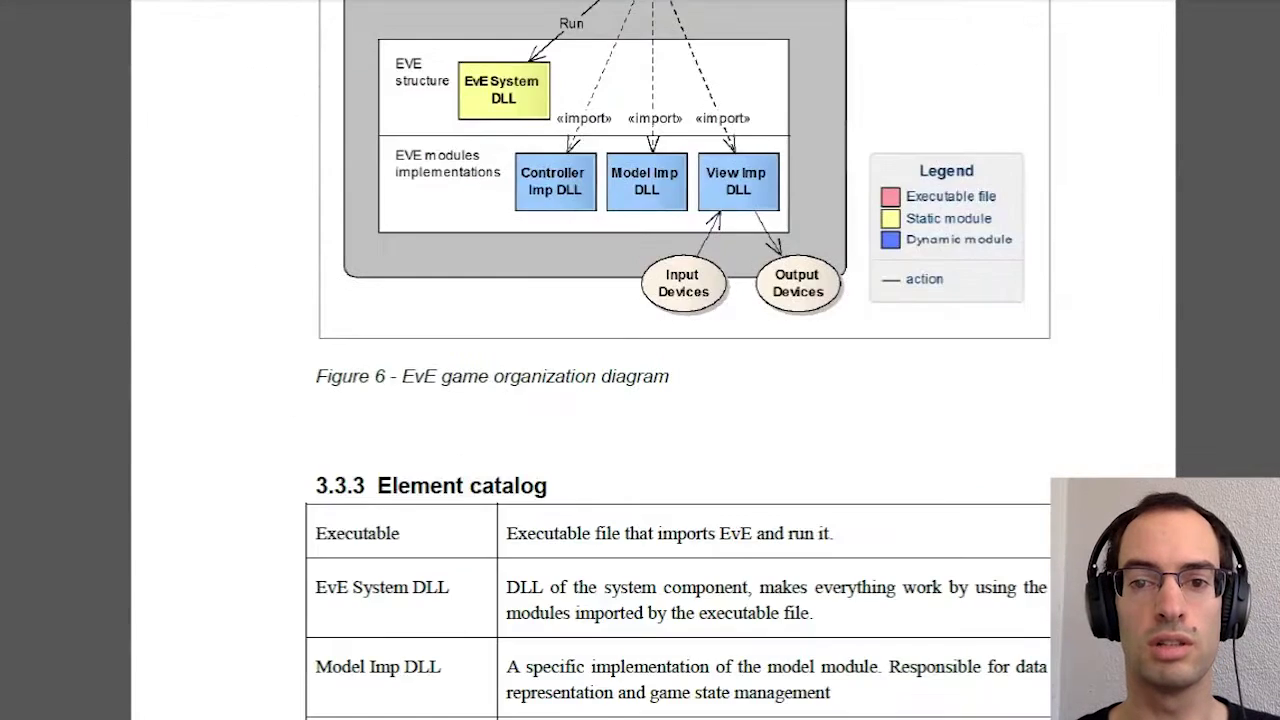
Step: Scroll the EvE SAD PDF past the UML class and sequence diagrams to 'General Relations Among Views'
{"action": "scroll", "coordinate": [650, 360], "scroll_direction": "up", "scroll_amount": 4}
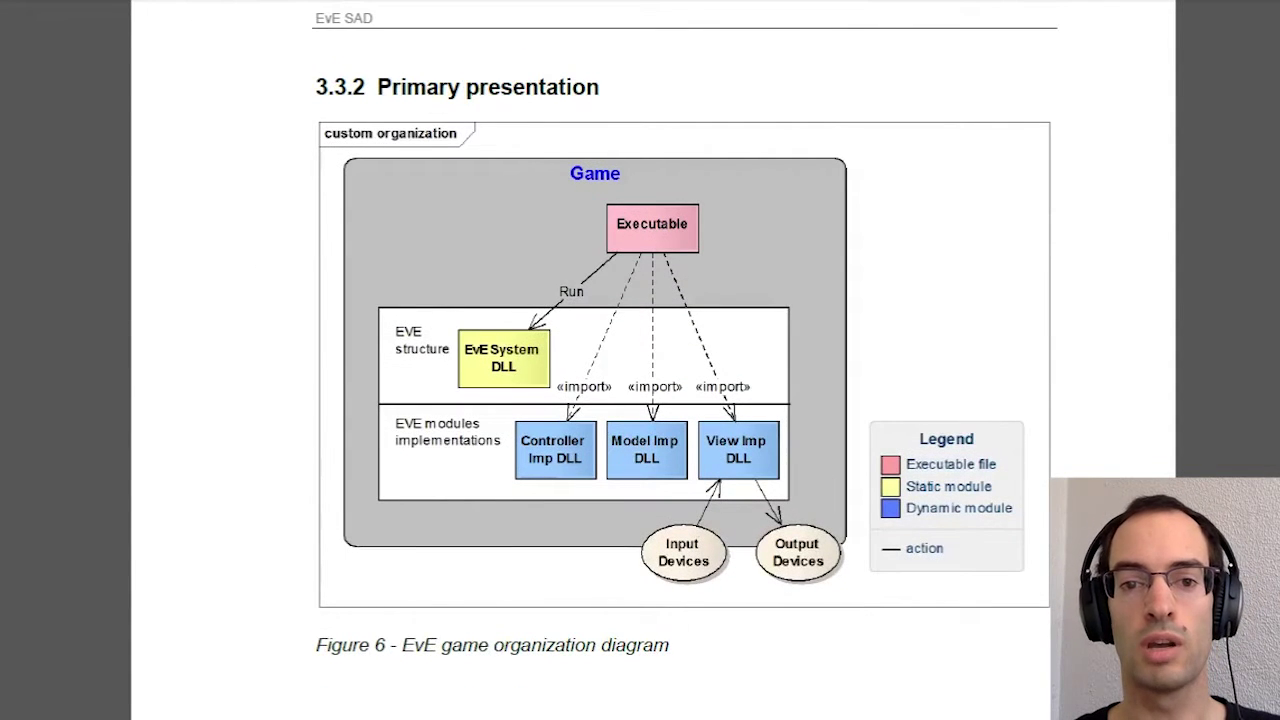
{"action": "scroll", "coordinate": [650, 360], "scroll_direction": "down", "scroll_amount": 20}
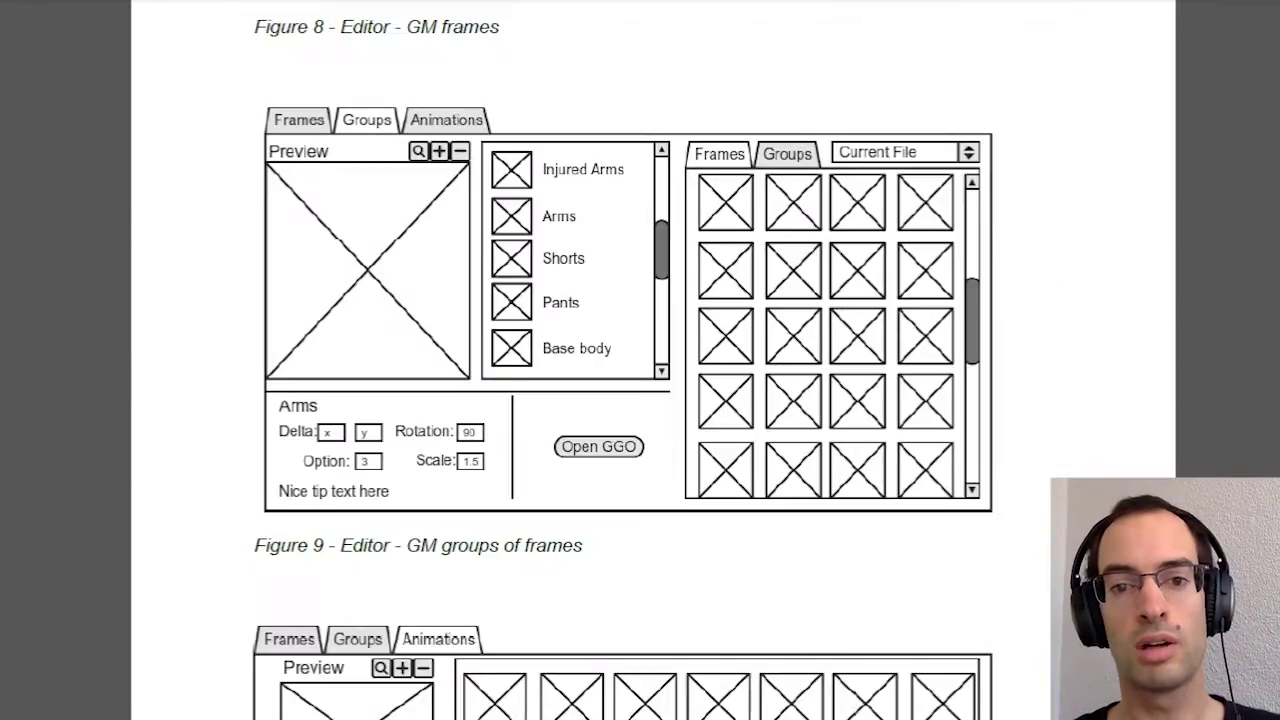
{"action": "scroll", "coordinate": [650, 360], "scroll_direction": "down", "scroll_amount": 3}
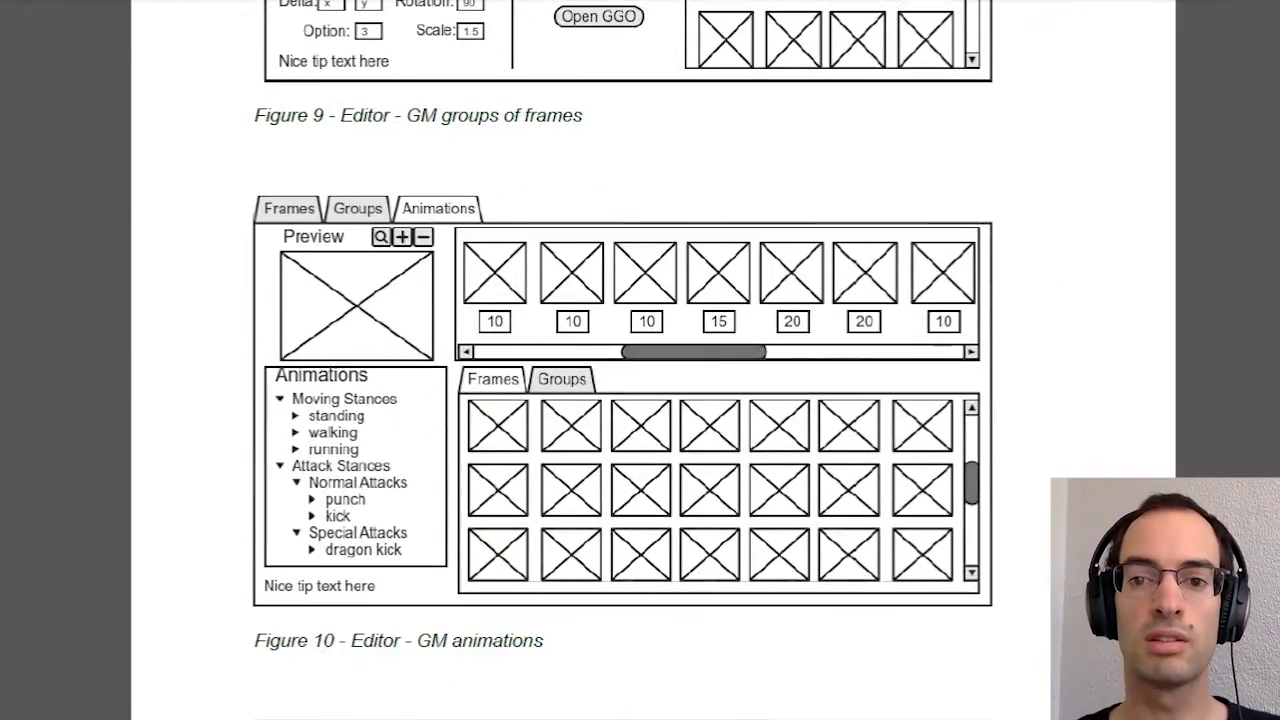
{"action": "scroll", "coordinate": [650, 360], "scroll_direction": "down", "scroll_amount": 20}
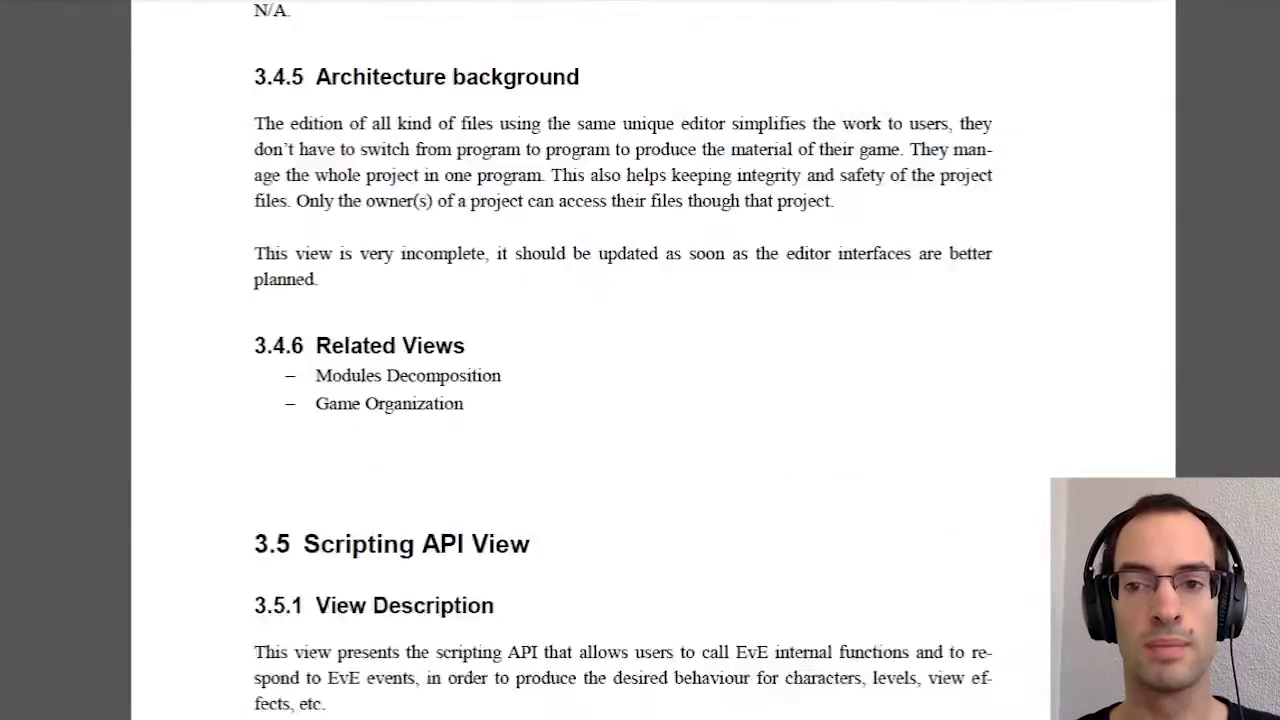
{"action": "scroll", "coordinate": [650, 360], "scroll_direction": "up", "scroll_amount": 6}
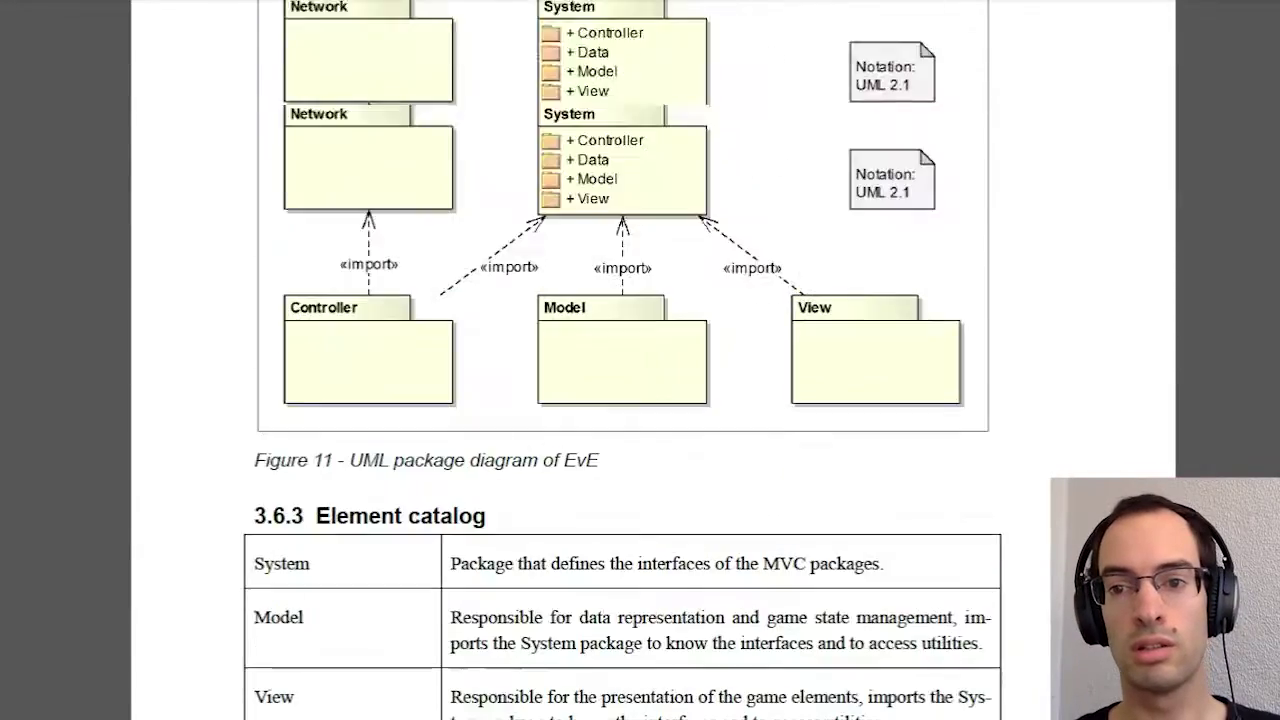
{"action": "scroll", "coordinate": [650, 360], "scroll_direction": "down", "scroll_amount": 15}
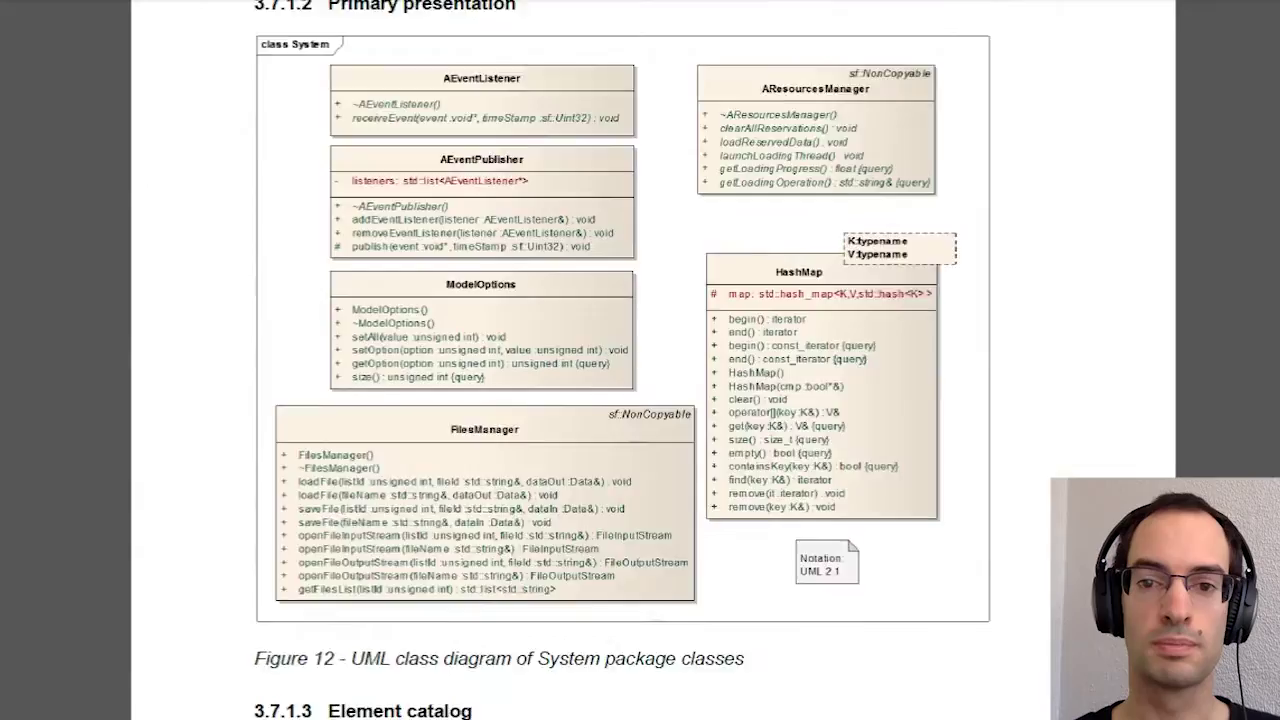
{"action": "scroll", "coordinate": [650, 360], "scroll_direction": "down", "scroll_amount": 20}
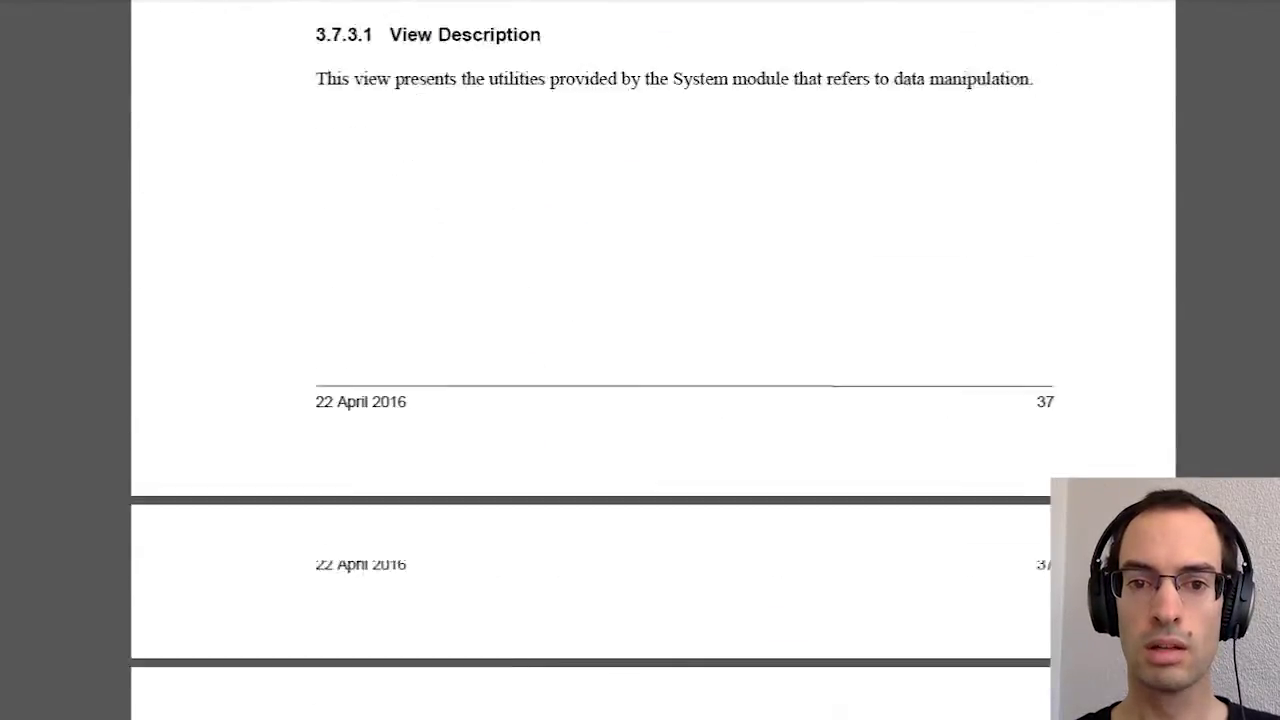
{"action": "scroll", "coordinate": [650, 360], "scroll_direction": "down", "scroll_amount": 8}
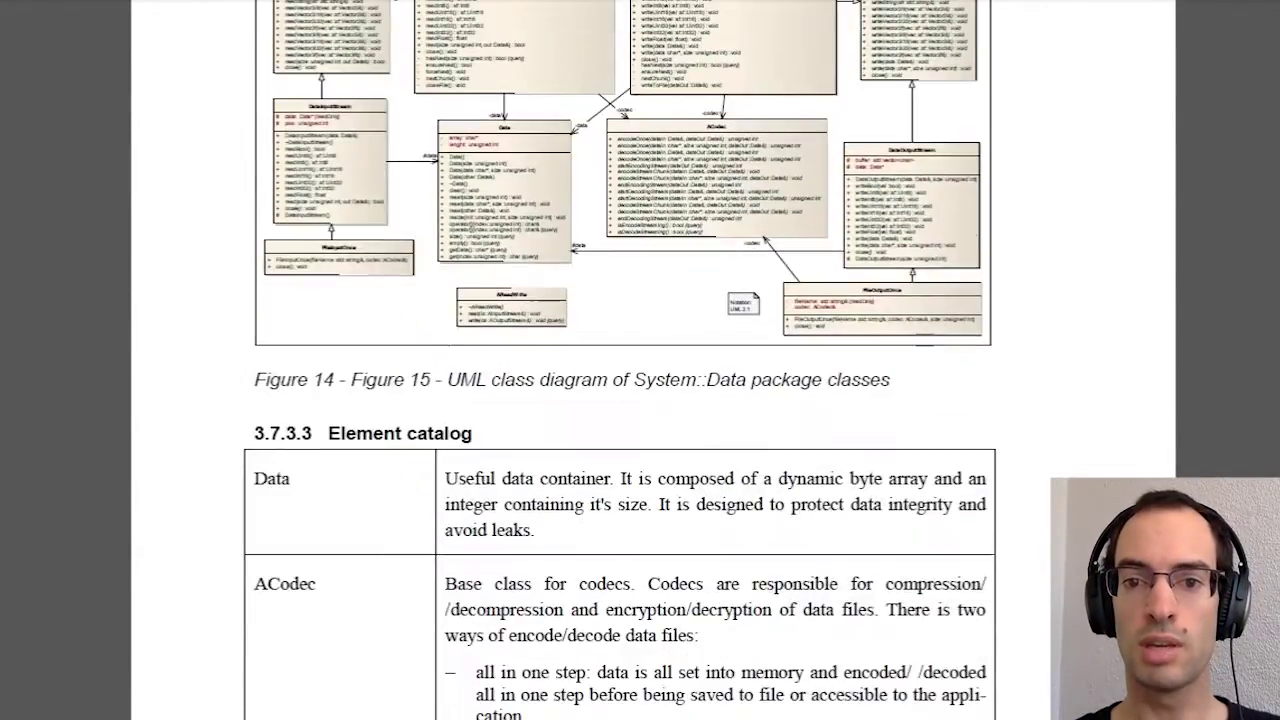
{"action": "scroll", "coordinate": [650, 360], "scroll_direction": "down", "scroll_amount": 20}
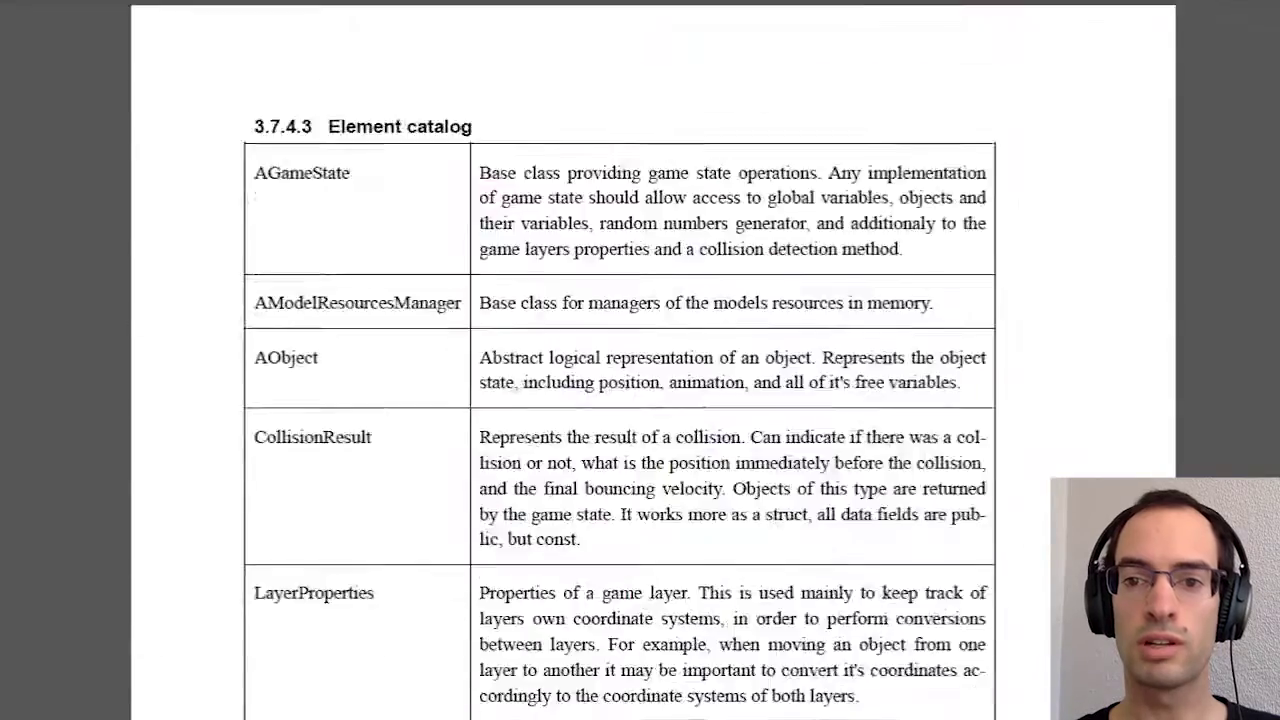
{"action": "scroll", "coordinate": [650, 360], "scroll_direction": "down", "scroll_amount": 20}
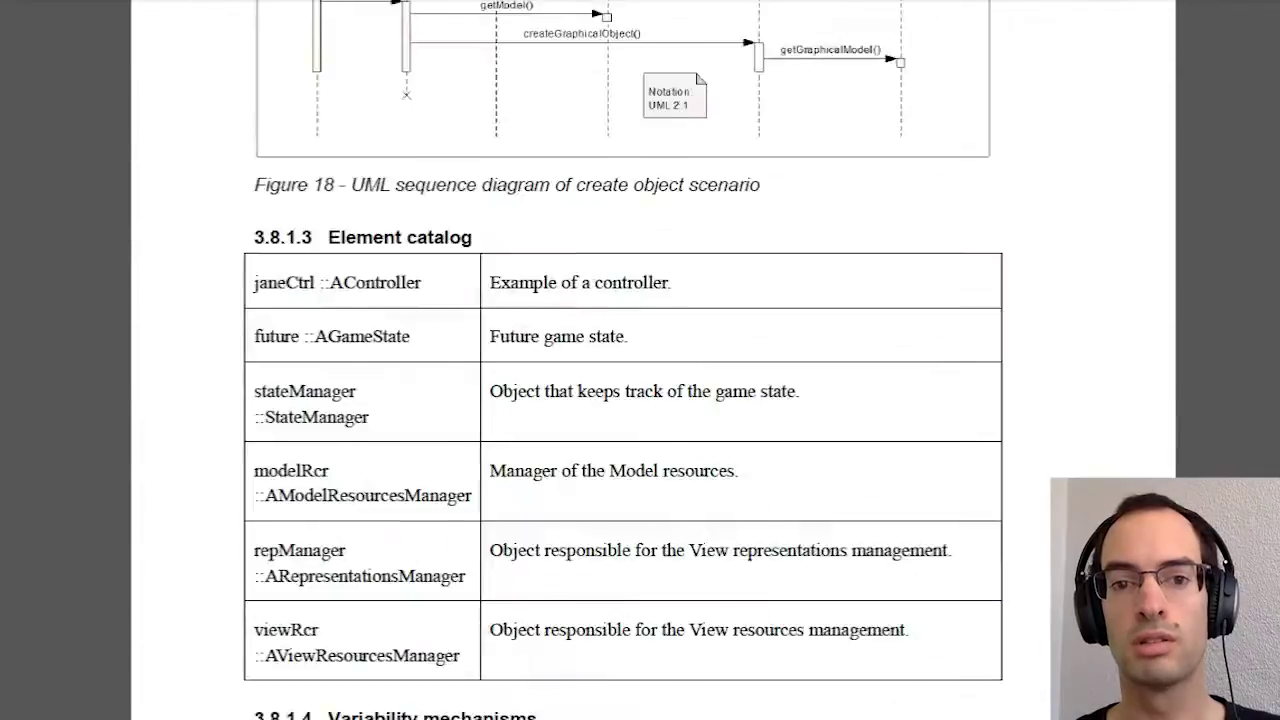
{"action": "scroll", "coordinate": [650, 360], "scroll_direction": "down", "scroll_amount": 2}
{"action": "scroll", "coordinate": [650, 360], "scroll_direction": "up", "scroll_amount": 6}
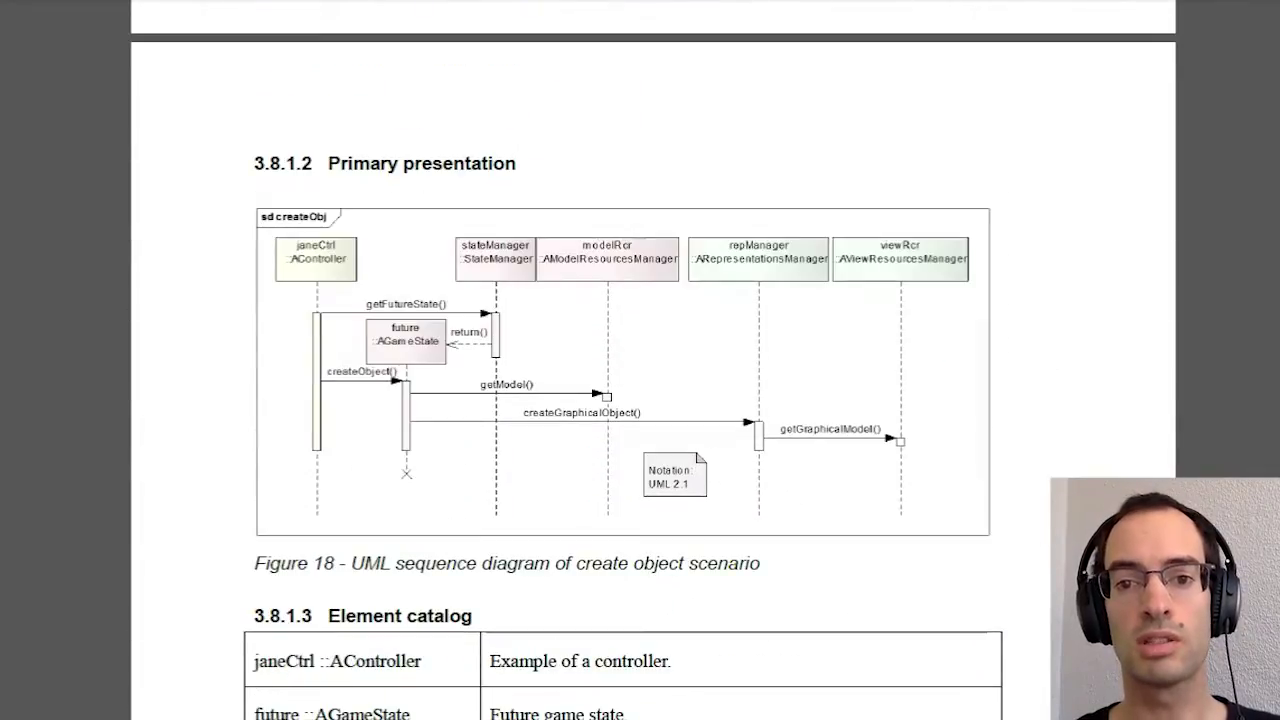
{"action": "scroll", "coordinate": [650, 360], "scroll_direction": "down", "scroll_amount": 20}
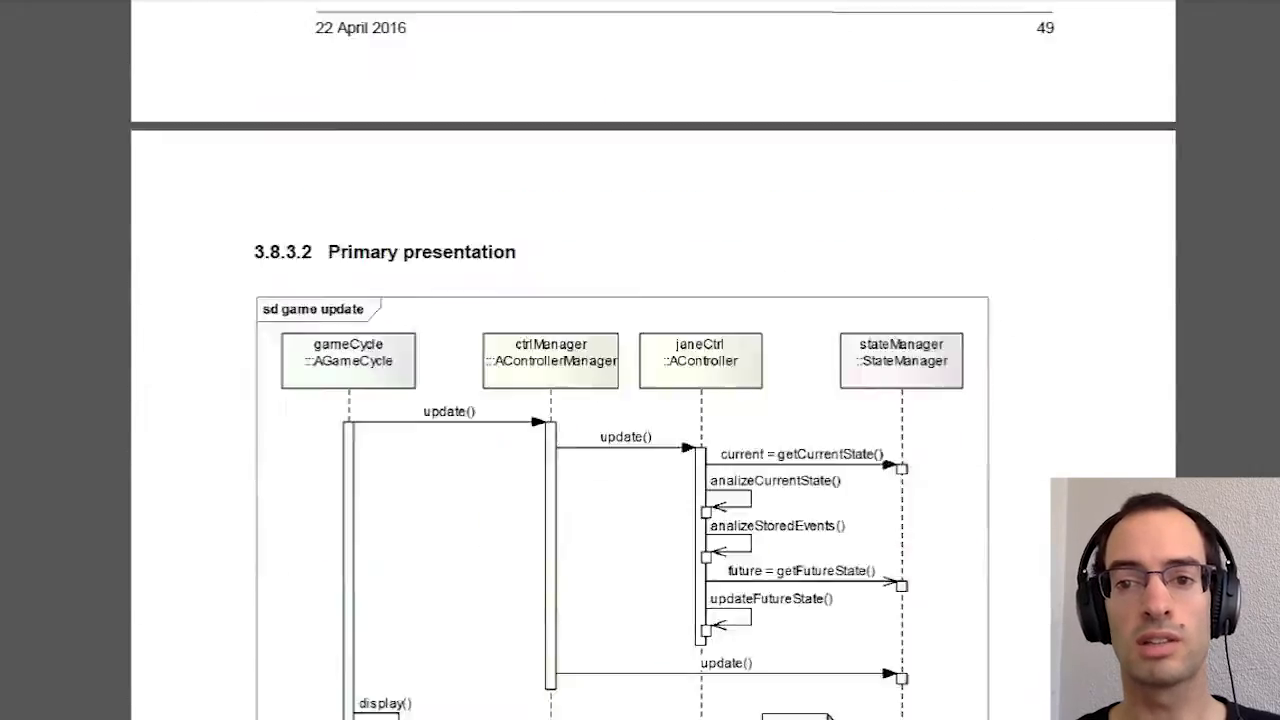
{"action": "scroll", "coordinate": [650, 360], "scroll_direction": "down", "scroll_amount": 20}
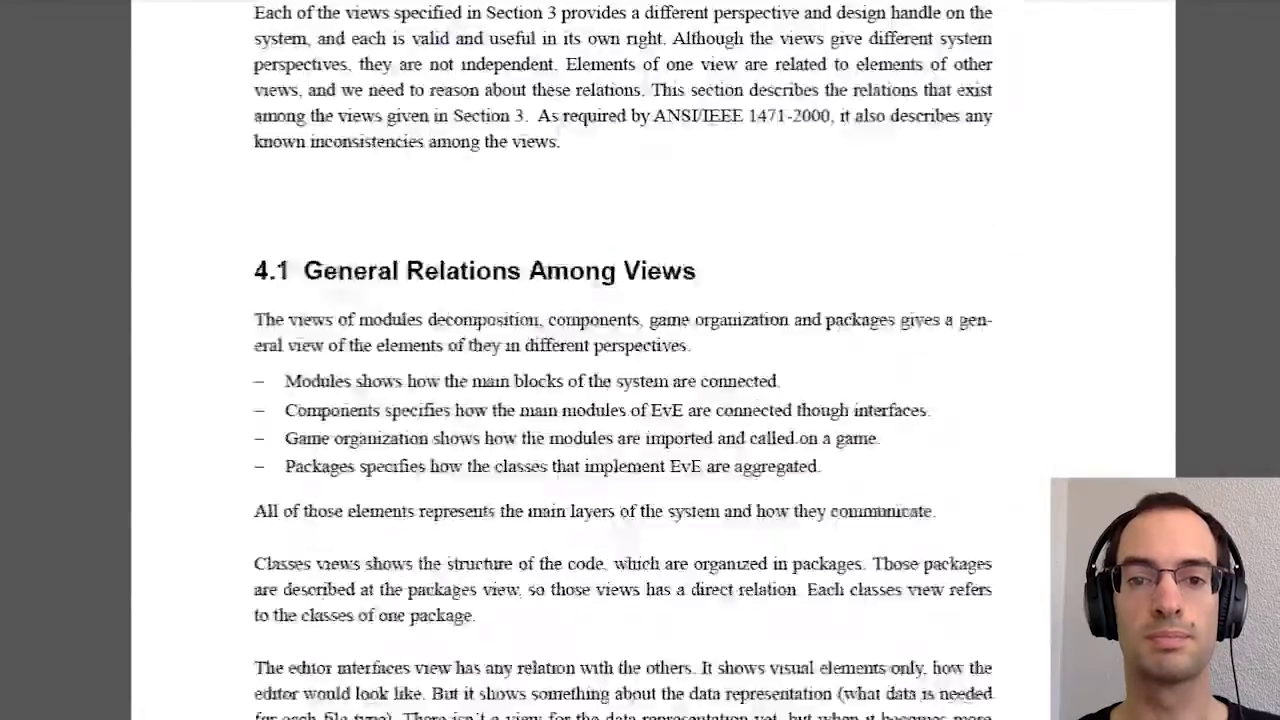
{"action": "scroll", "coordinate": [650, 360], "scroll_direction": "down", "scroll_amount": 20}
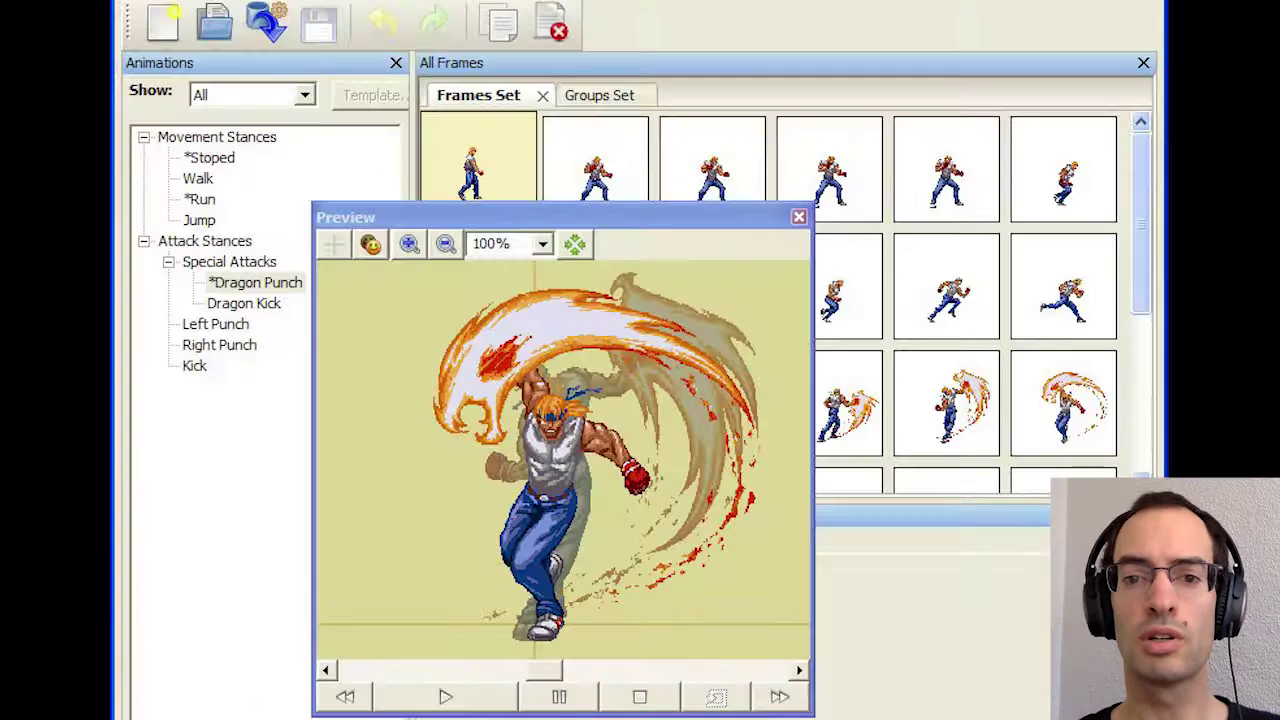